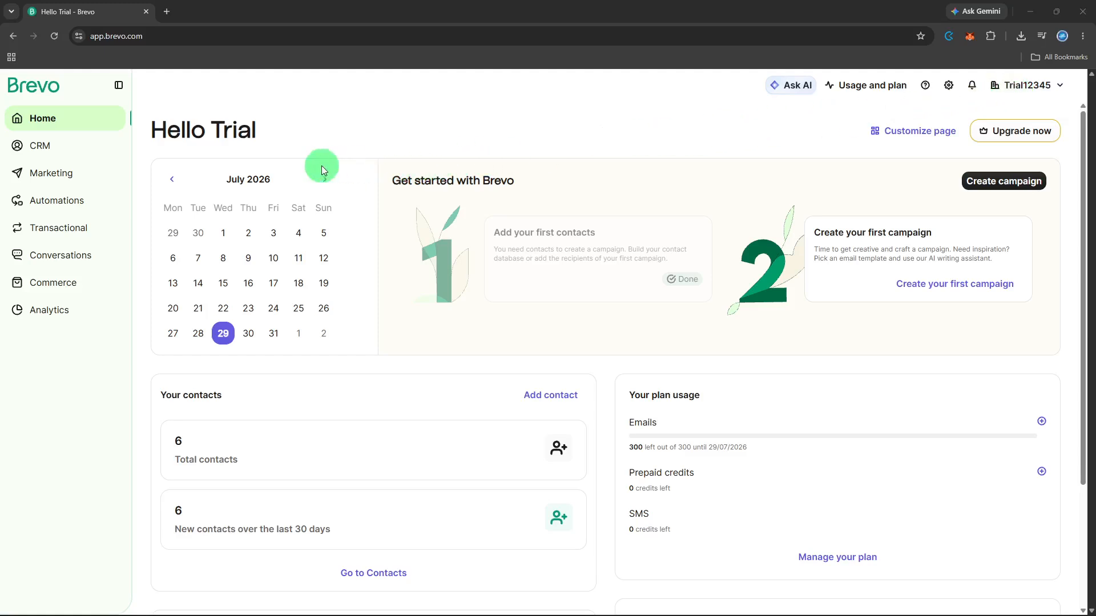
- Open the CRM contacts list showing all existing contacts
{"action": "left_click", "coordinate": [64, 150]}
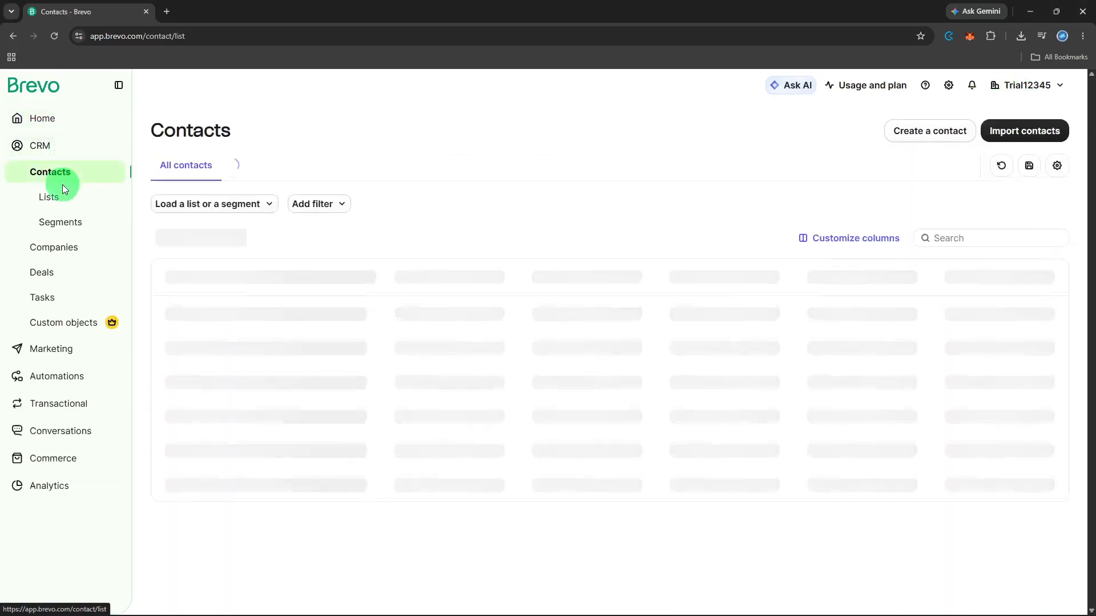
{"action": "left_click", "coordinate": [68, 183]}
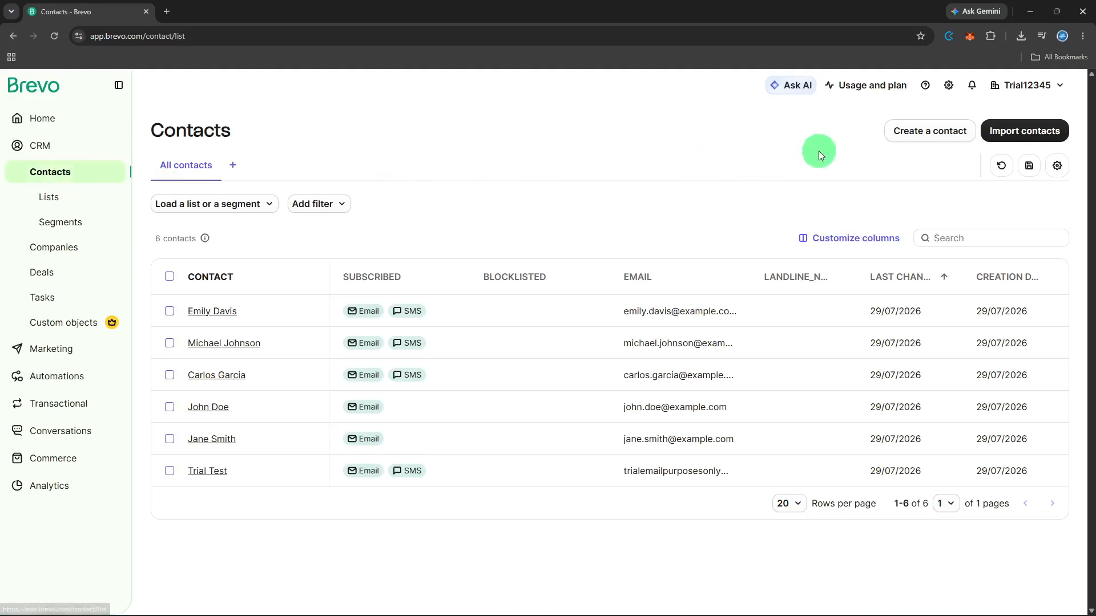
- Start a new contact and enter the contact's first and last name
{"action": "left_click", "coordinate": [908, 130]}
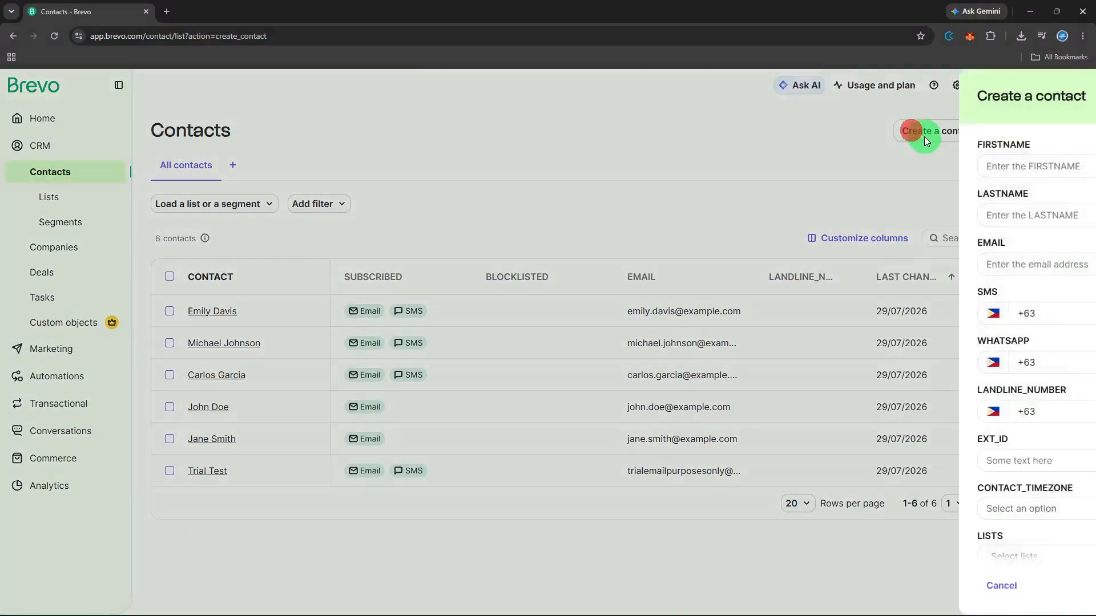
{"action": "left_click", "coordinate": [926, 158]}
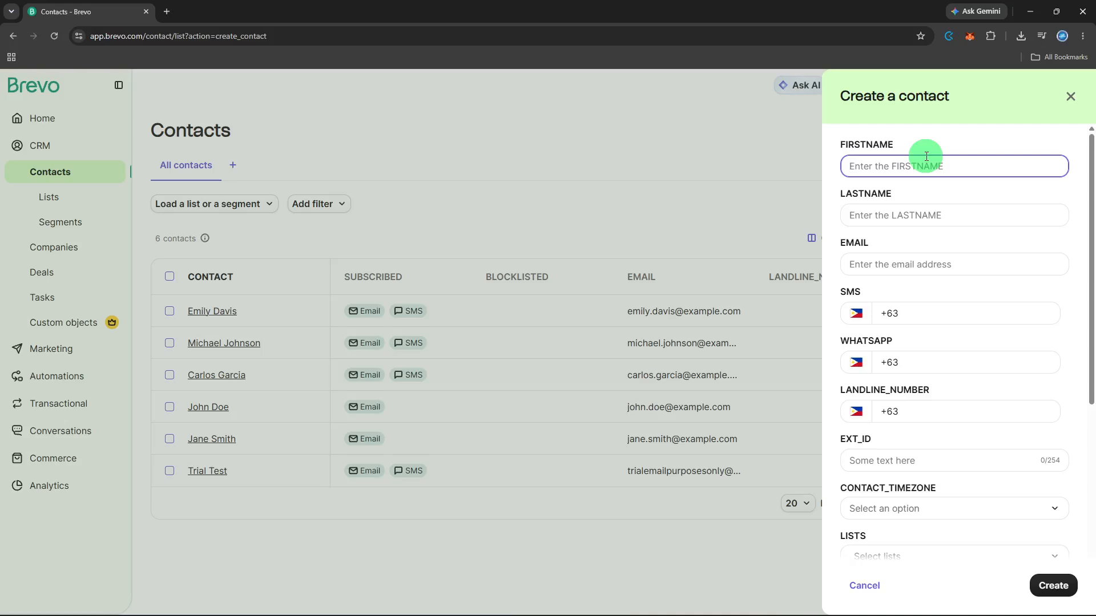
{"action": "type", "text": "Sally"}
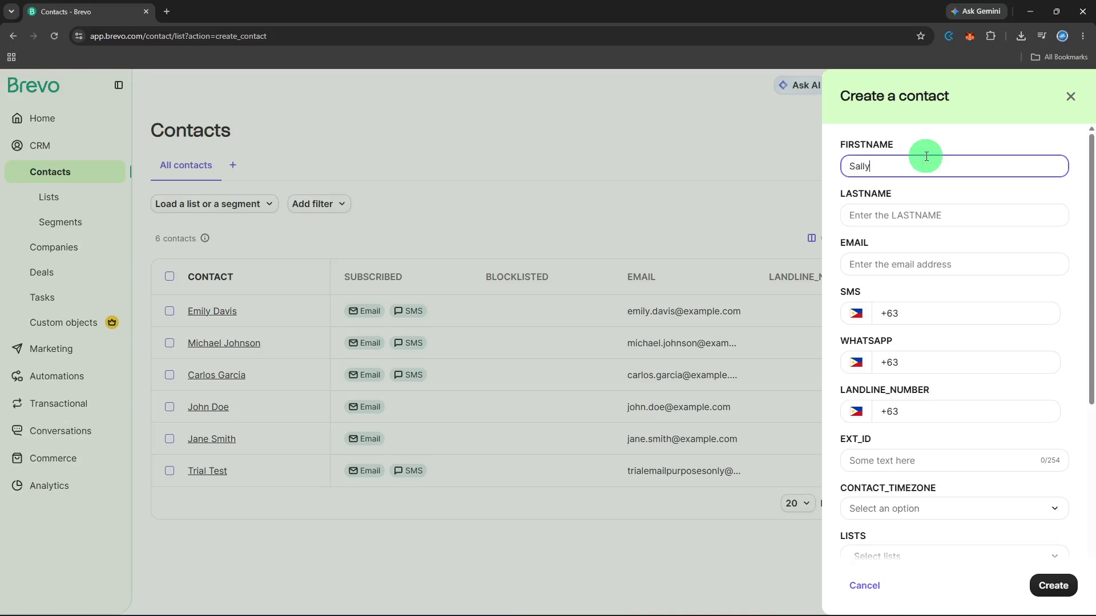
{"action": "left_click", "coordinate": [914, 215]}
{"action": "type", "text": "D"}
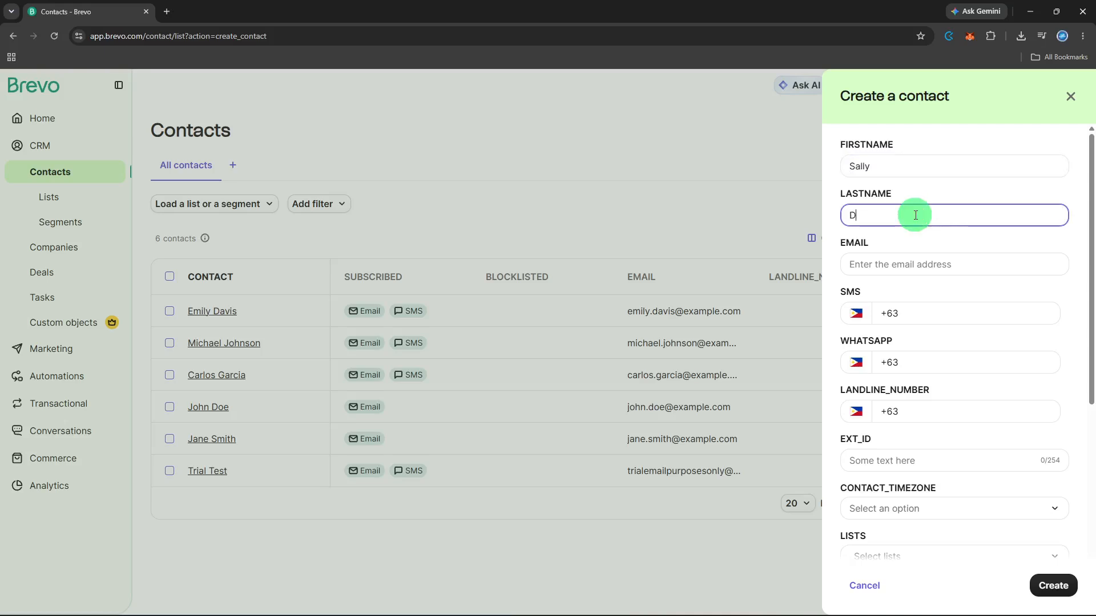
{"action": "type", "text": "ummy"}
- Enter the contact's e-mail address, correcting a typo in the domain
{"action": "left_click", "coordinate": [904, 261]}
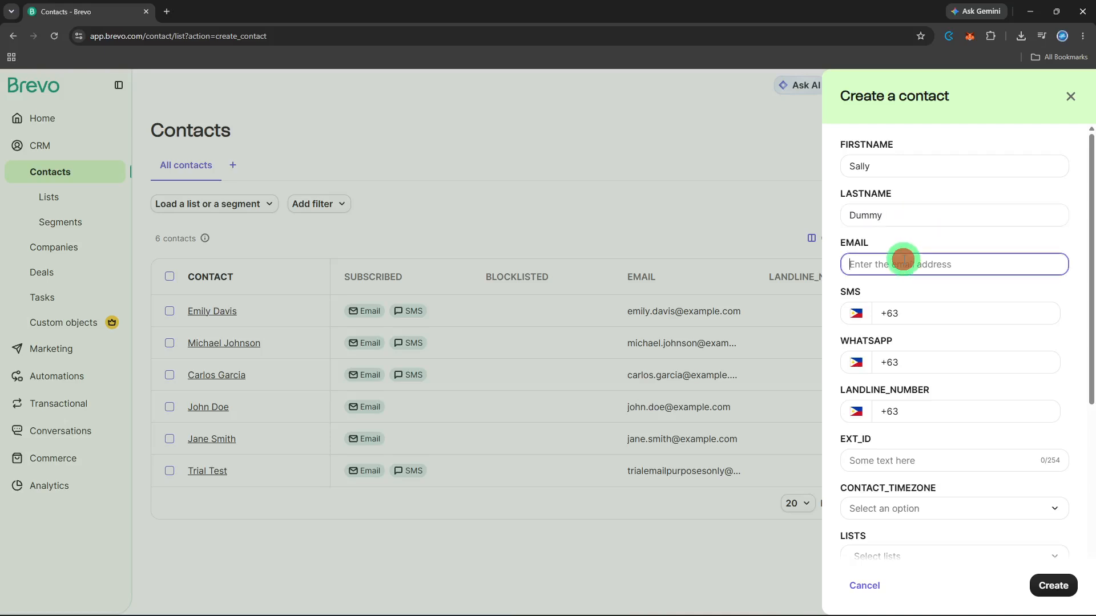
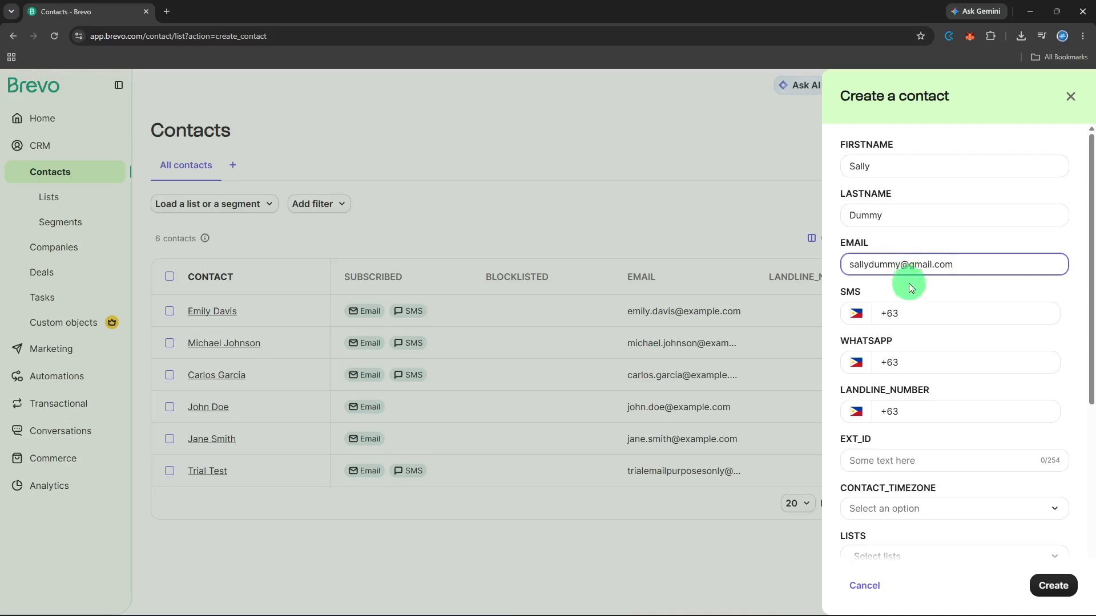
- Leave the SMS number empty and fill in the contact's external ID
{"action": "left_click", "coordinate": [916, 310]}
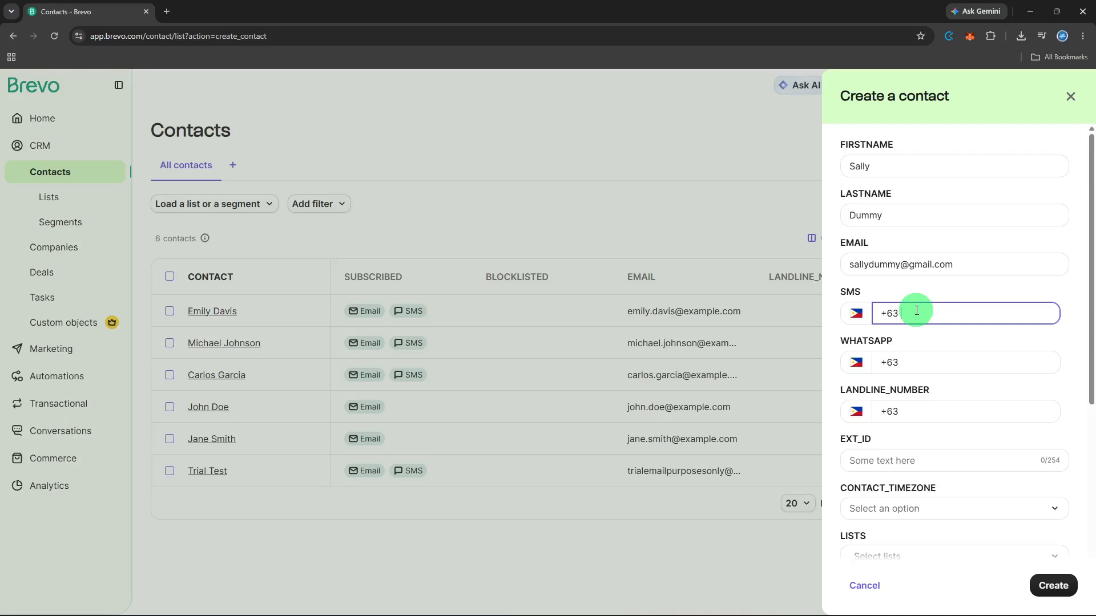
{"action": "left_click", "coordinate": [930, 460]}
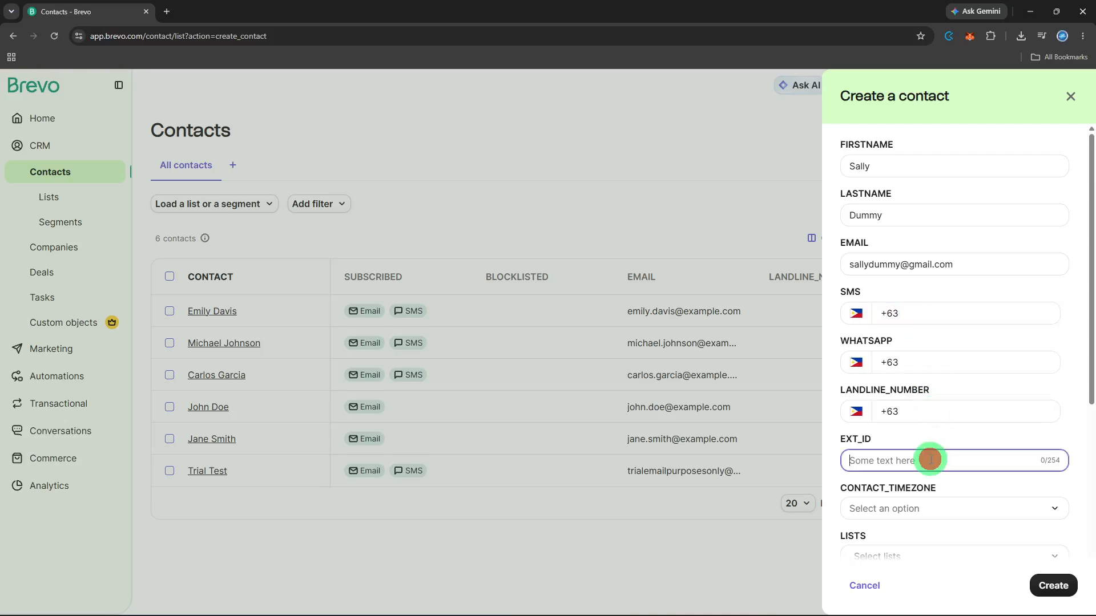
{"action": "type", "text": "EXT0931"}
- Set the contact's timezone to (GMT-07:00) Los Angeles
{"action": "left_click", "coordinate": [923, 506]}
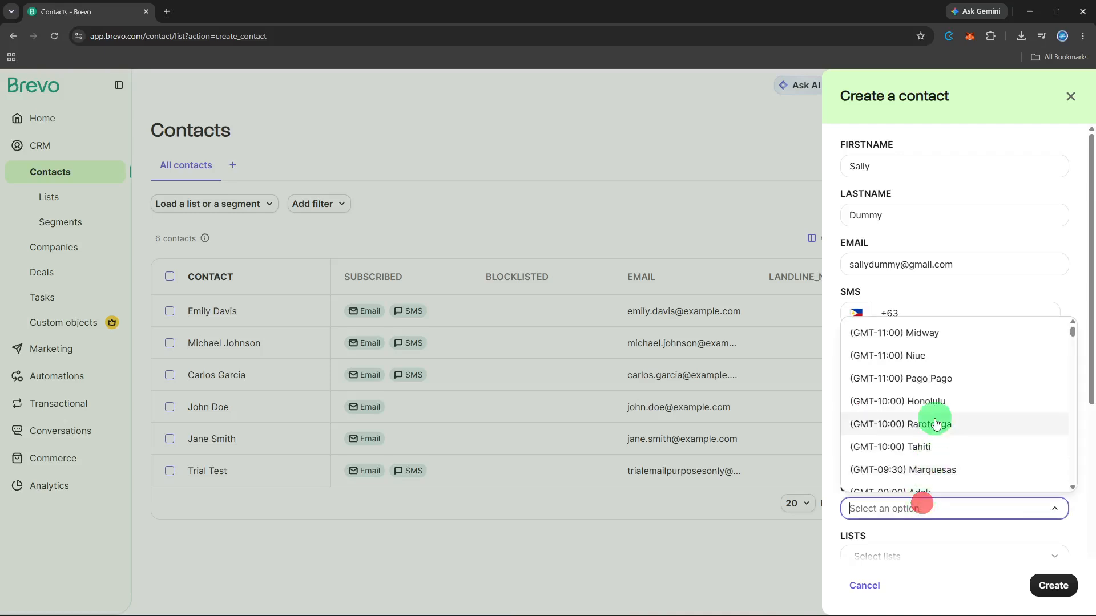
{"action": "scroll", "coordinate": [935, 422], "scroll_direction": "down", "scroll_amount": 3}
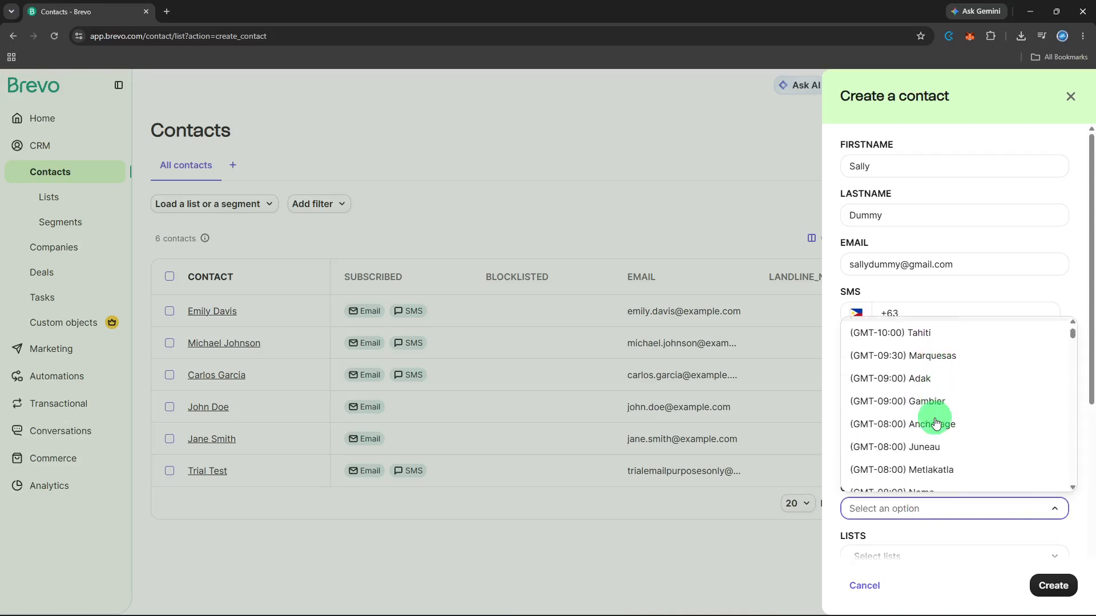
{"action": "scroll", "coordinate": [935, 422], "scroll_direction": "down", "scroll_amount": 3}
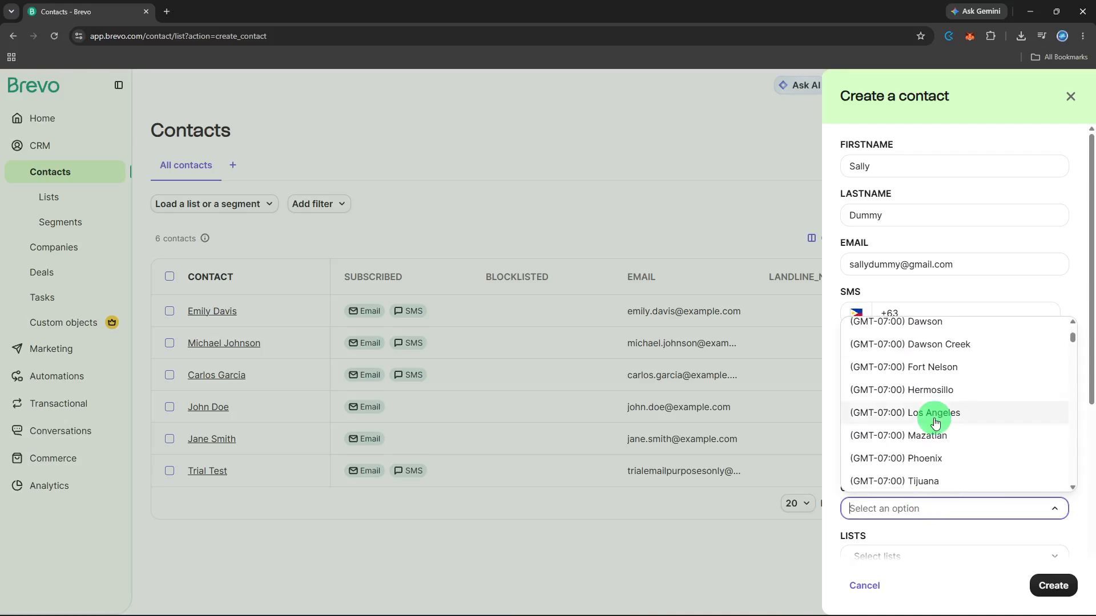
{"action": "scroll", "coordinate": [935, 422], "scroll_direction": "down", "scroll_amount": 1}
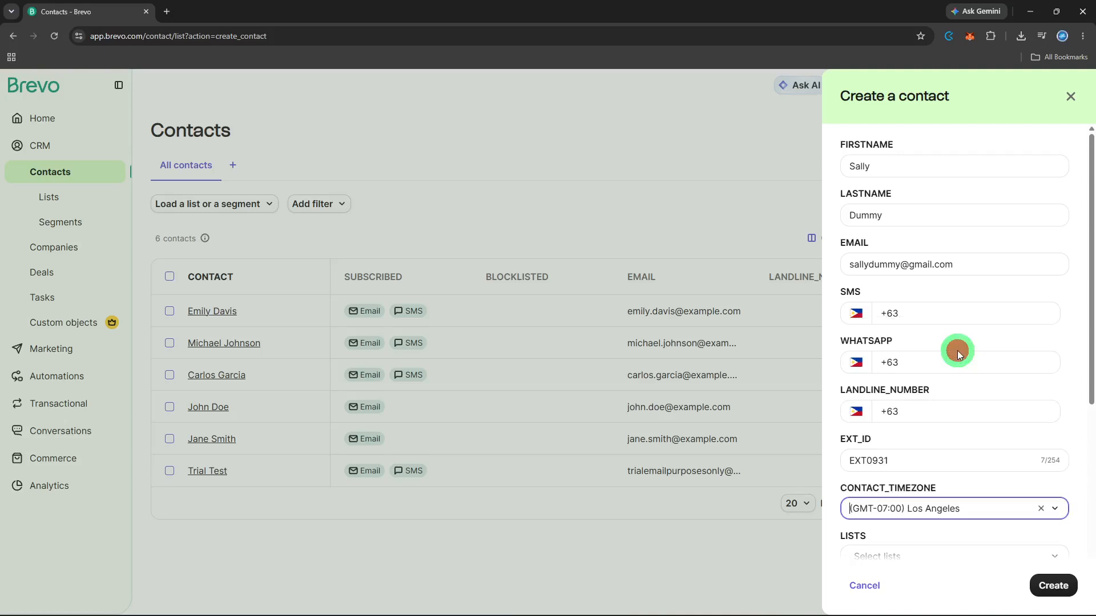
{"action": "scroll", "coordinate": [959, 355], "scroll_direction": "down", "scroll_amount": 4}
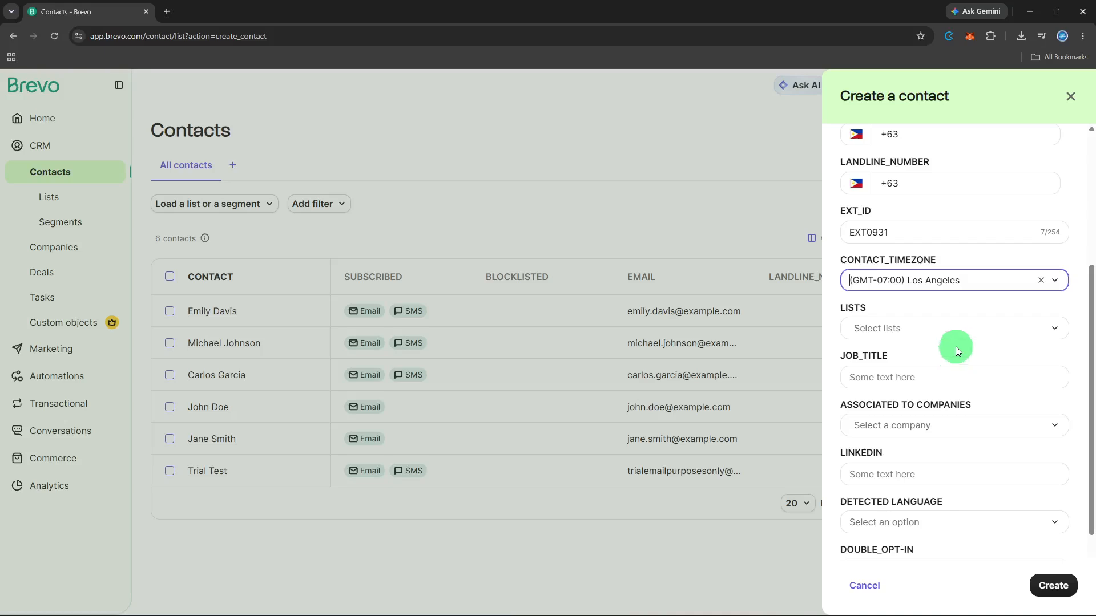
- Add the contact to 'Your first list #2' from Your First Folder
{"action": "left_click", "coordinate": [960, 337]}
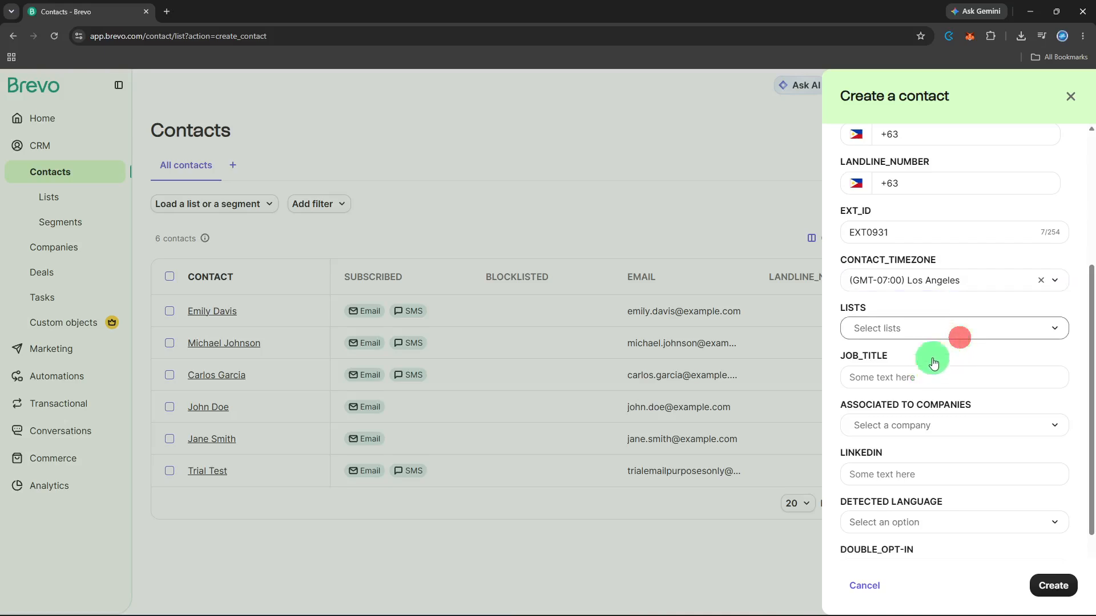
{"action": "left_click", "coordinate": [955, 336]}
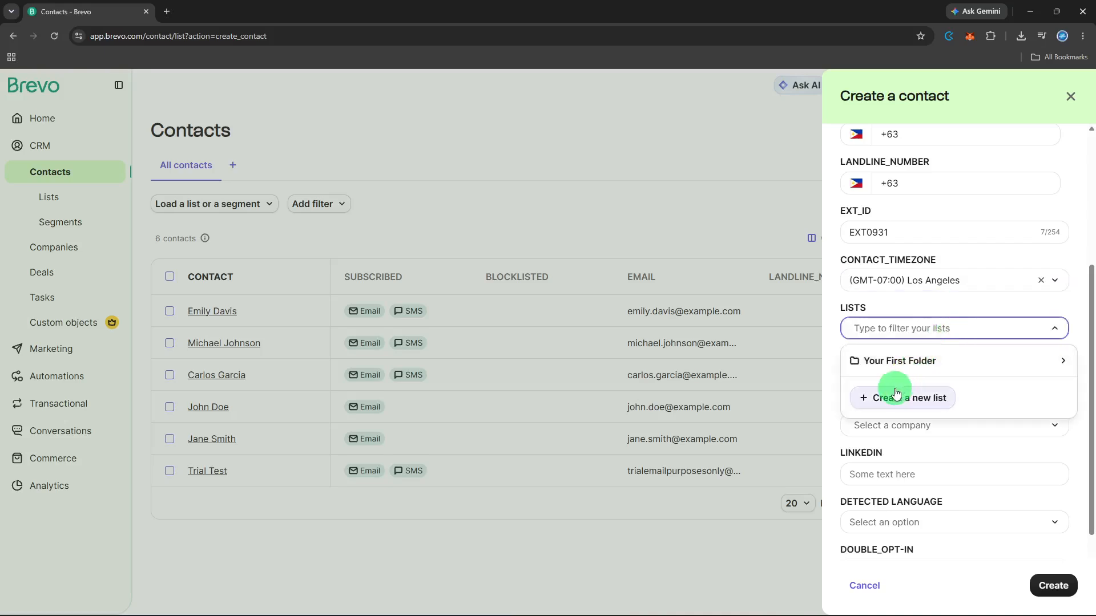
{"action": "left_click", "coordinate": [912, 359]}
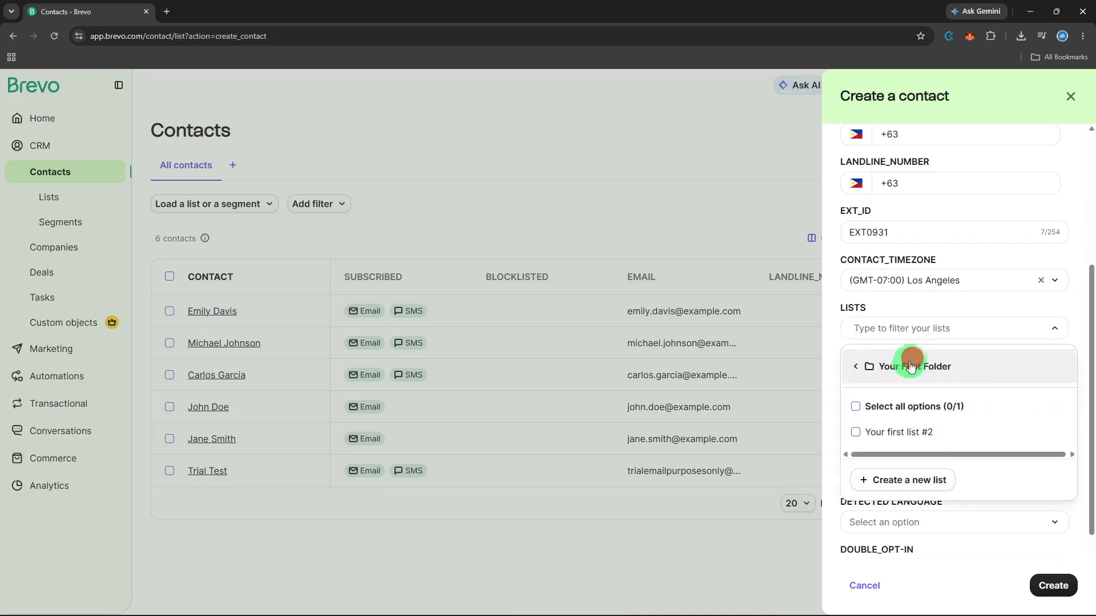
{"action": "left_click", "coordinate": [879, 432]}
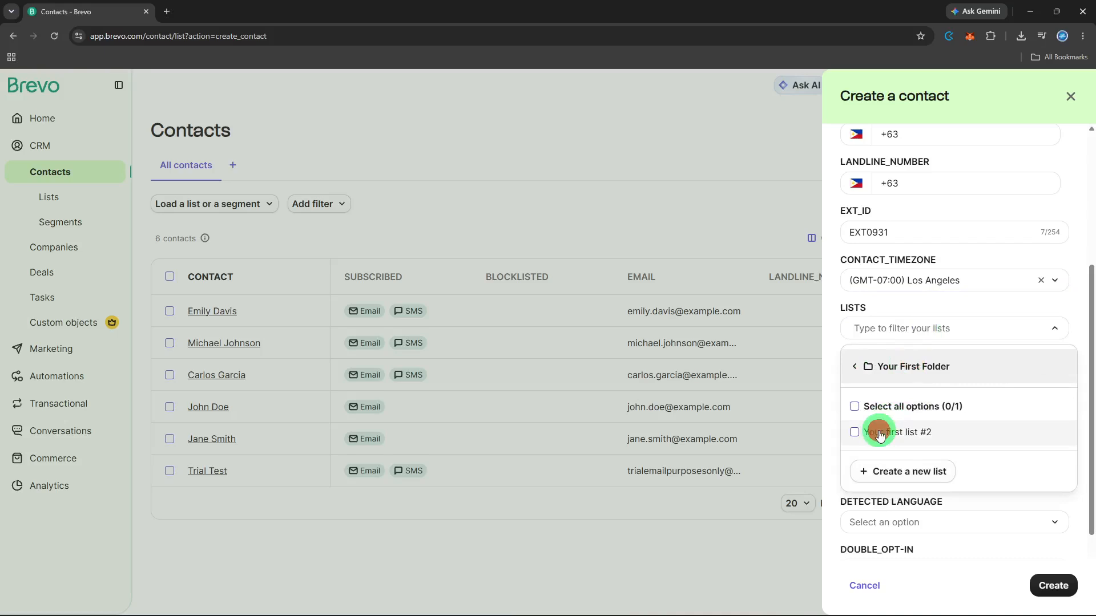
{"action": "left_click", "coordinate": [1017, 518]}
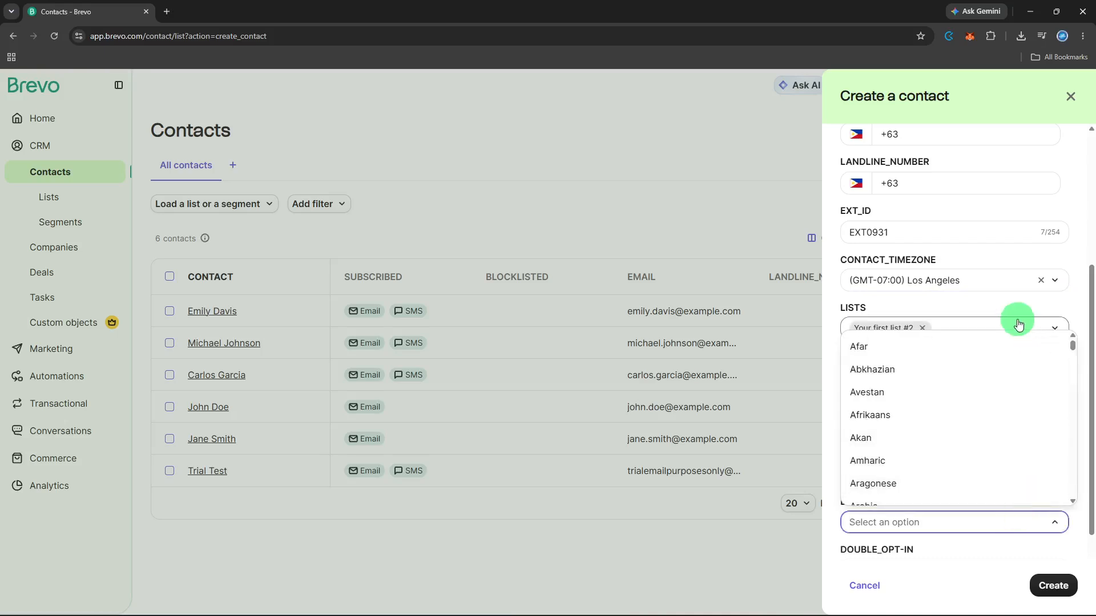
{"action": "left_click", "coordinate": [1006, 306]}
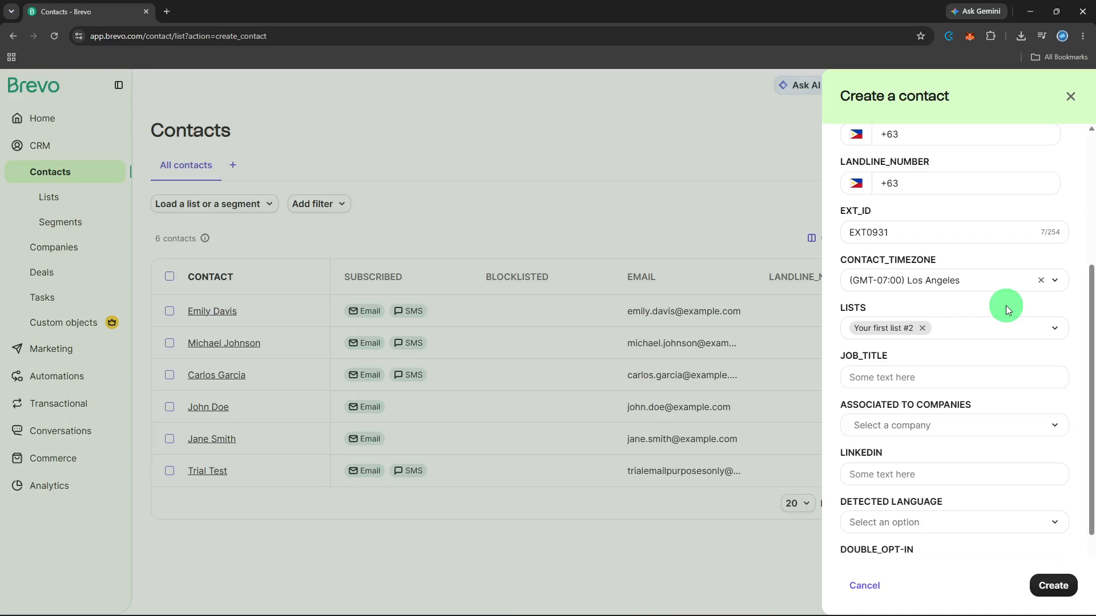
- Enter the job title 'Marketing Head'
{"action": "left_click", "coordinate": [988, 376]}
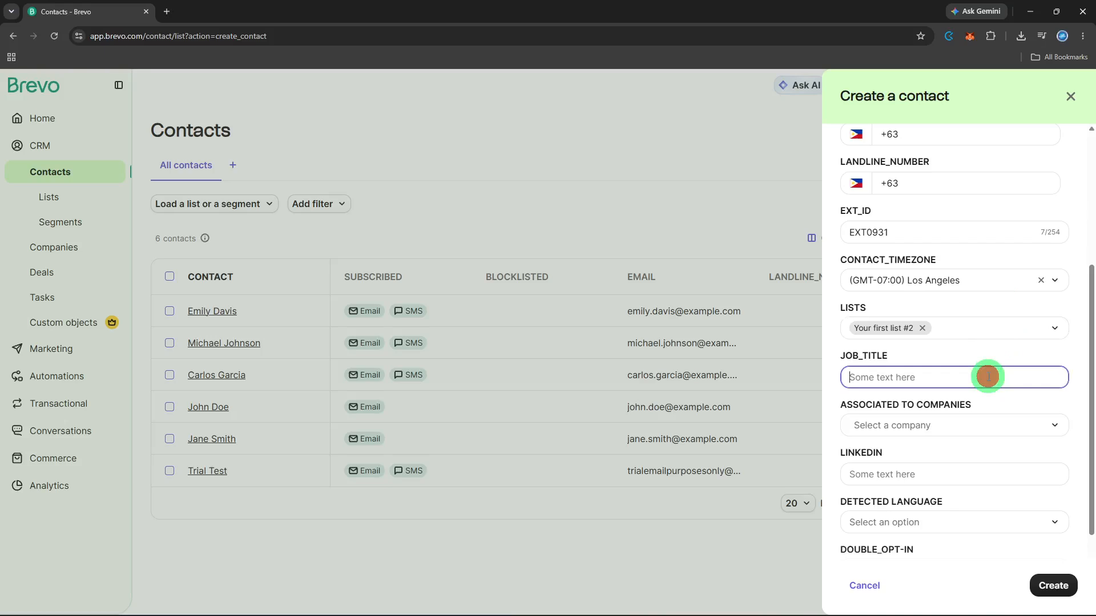
{"action": "type", "text": "Marketing Head"}
- Check the company association list and leave the company unassigned
{"action": "left_click", "coordinate": [974, 423]}
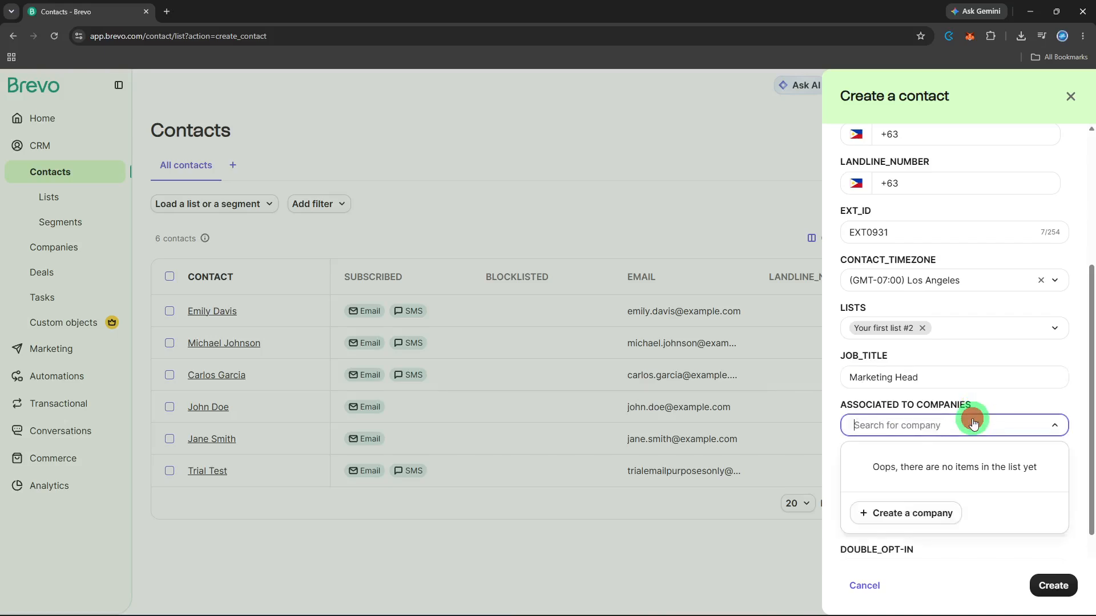
{"action": "left_click", "coordinate": [973, 423]}
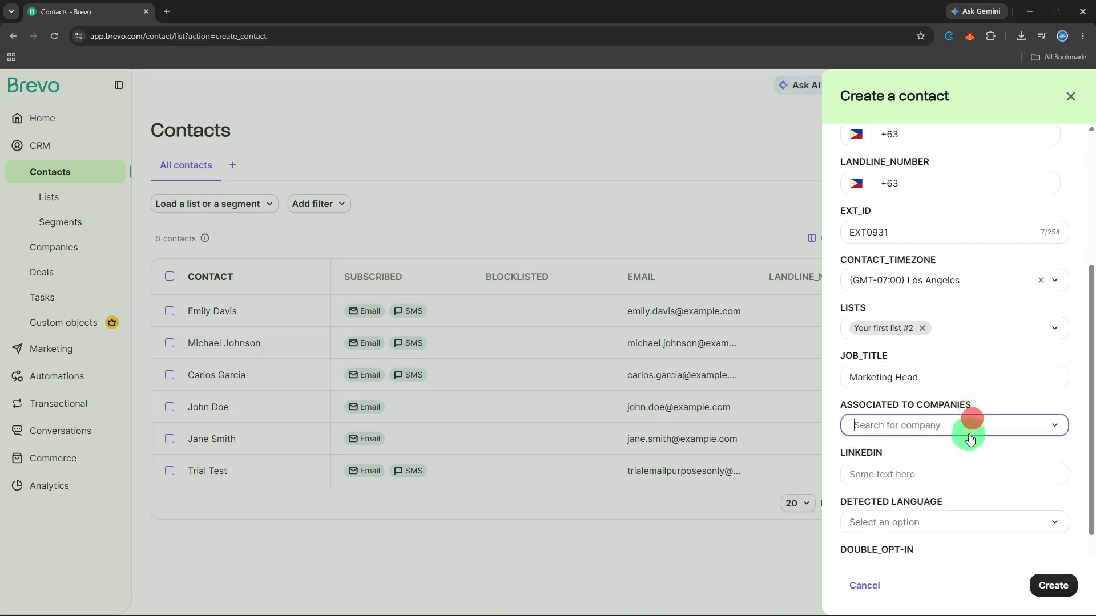
{"action": "left_click", "coordinate": [964, 447]}
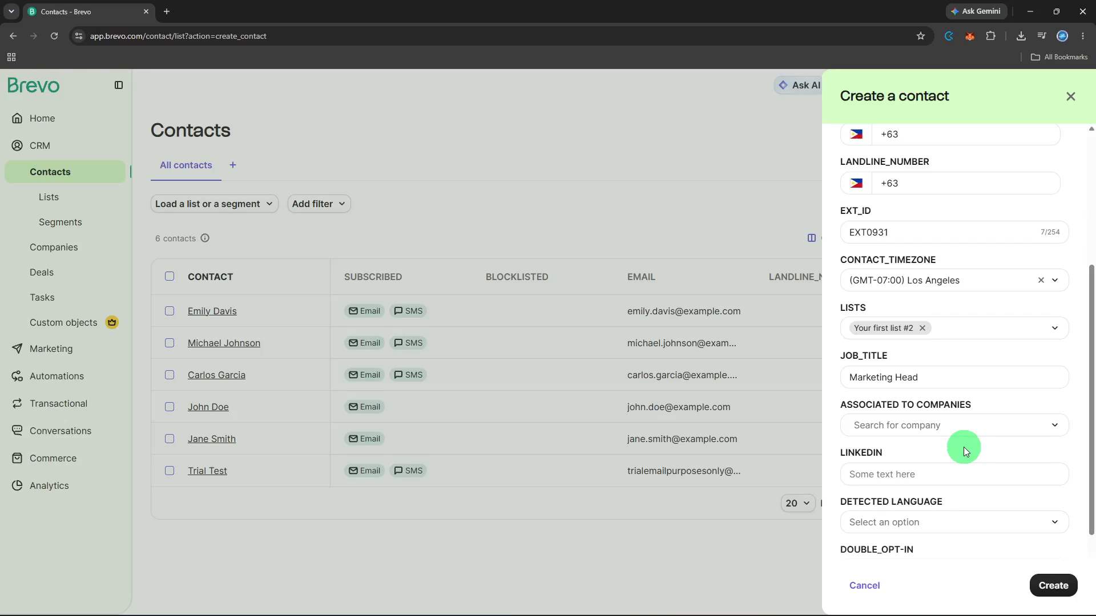
- Set the detected language to English by searching 'eng'
{"action": "scroll", "coordinate": [964, 447], "scroll_direction": "down", "scroll_amount": 1}
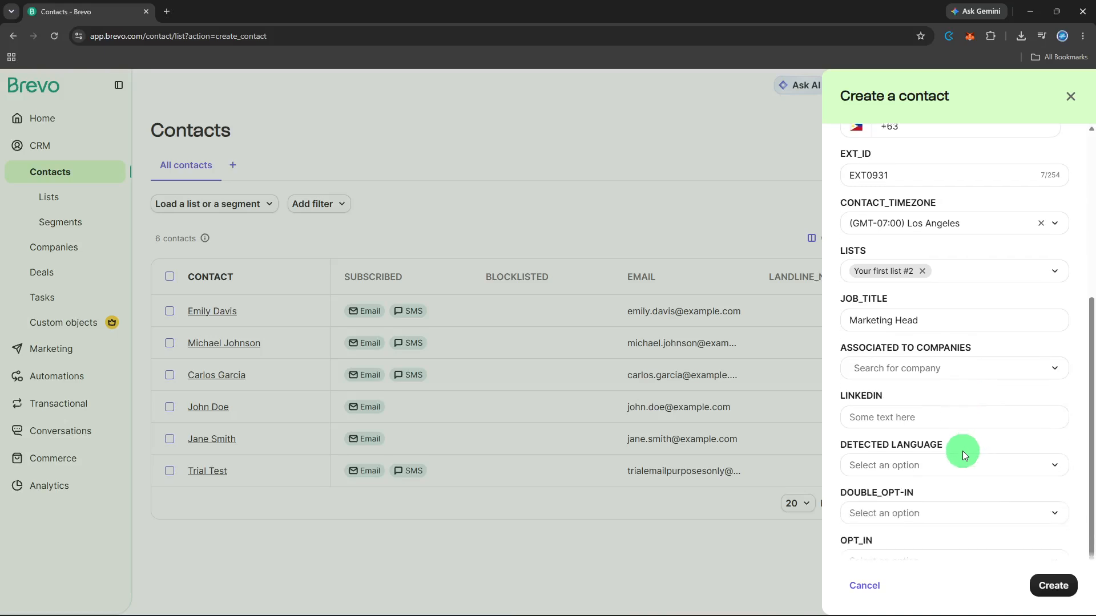
{"action": "scroll", "coordinate": [963, 451], "scroll_direction": "down", "scroll_amount": 1}
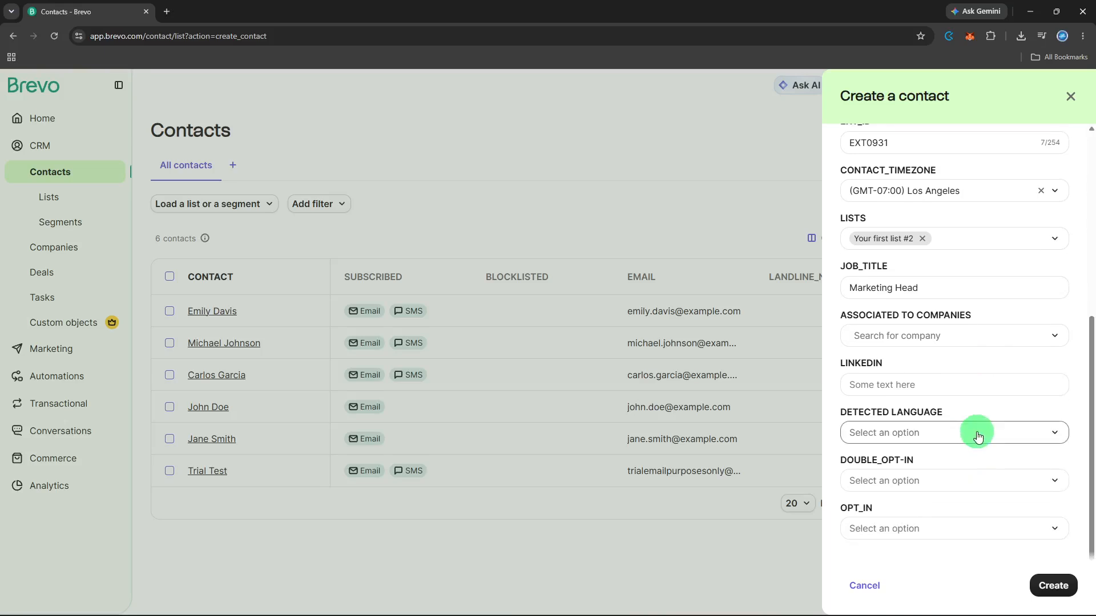
{"action": "left_click", "coordinate": [978, 434]}
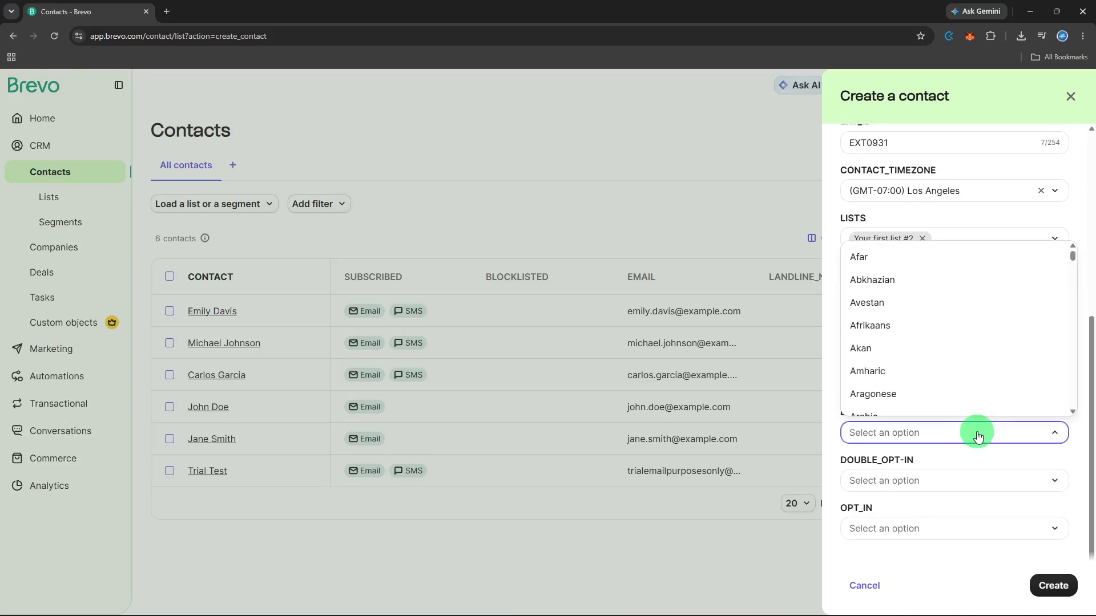
{"action": "type", "text": "e"}
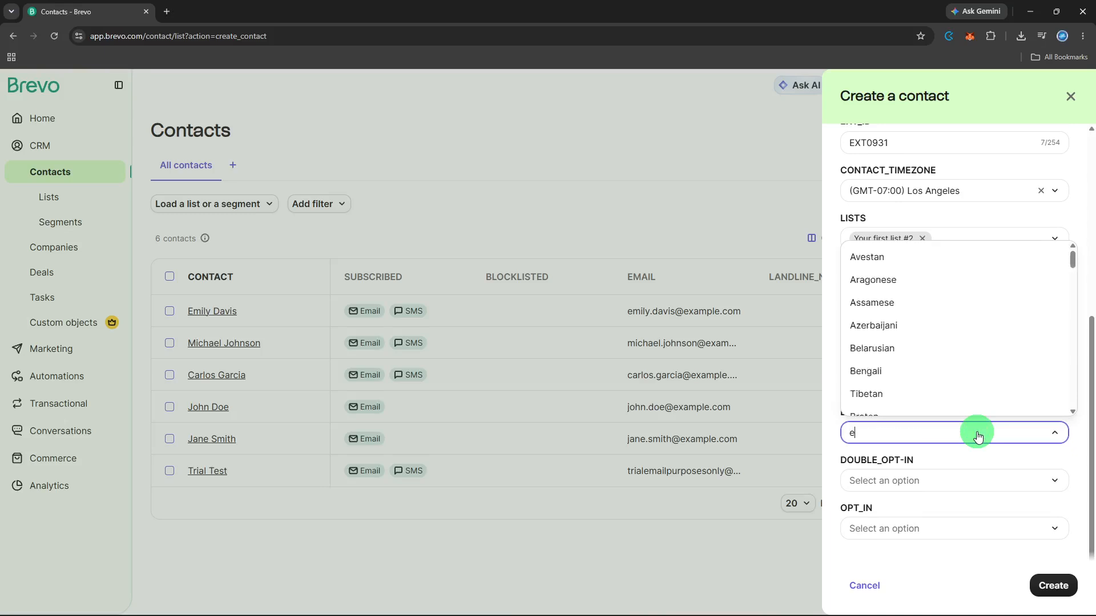
{"action": "type", "text": "ng"}
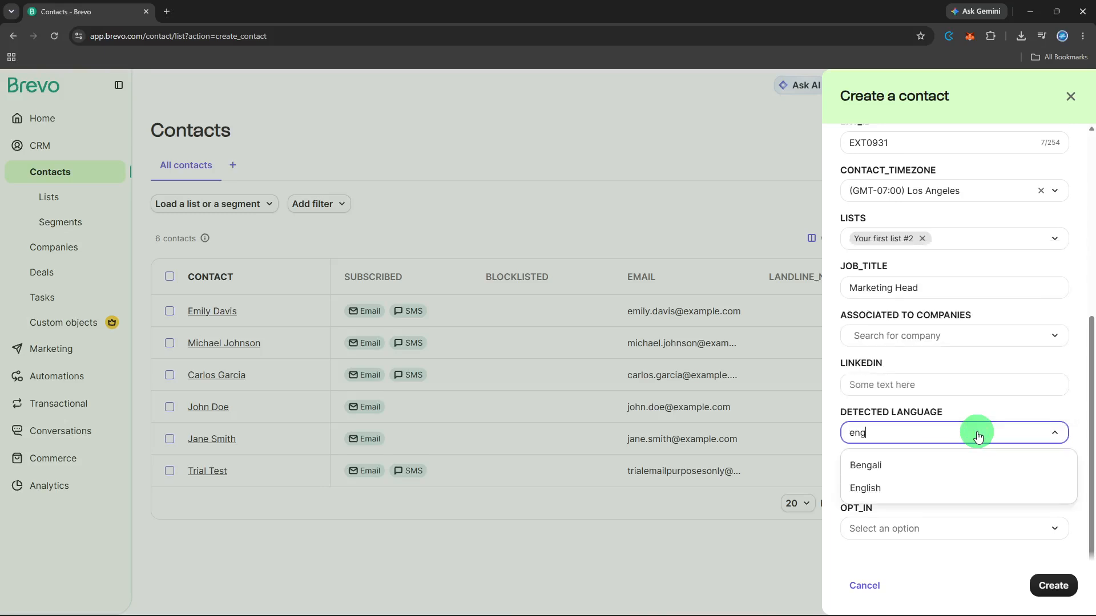
{"action": "left_click", "coordinate": [952, 489]}
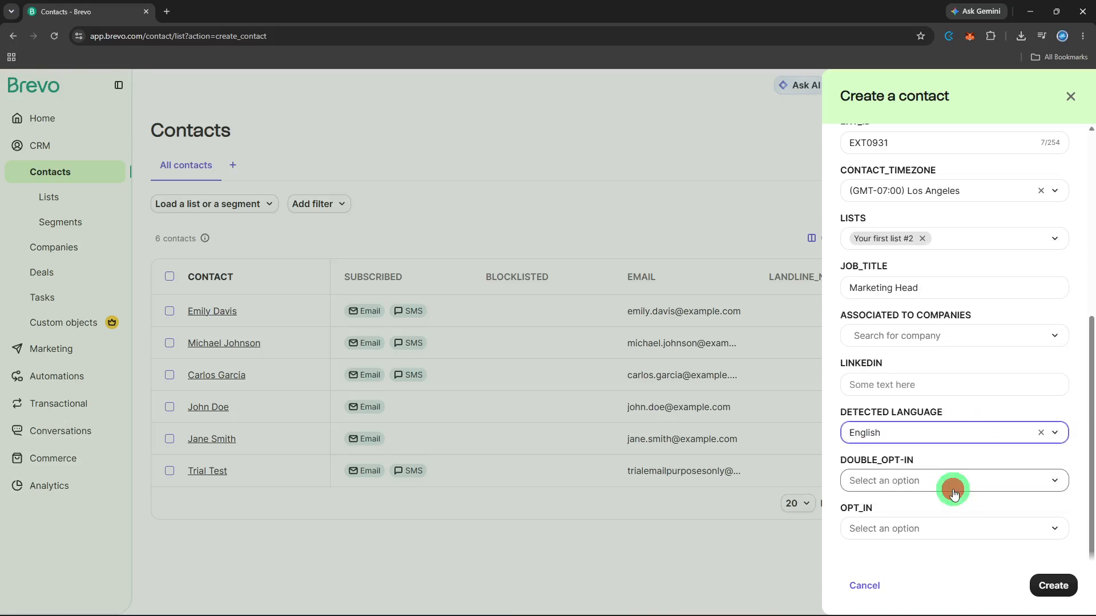
{"action": "left_click", "coordinate": [953, 492]}
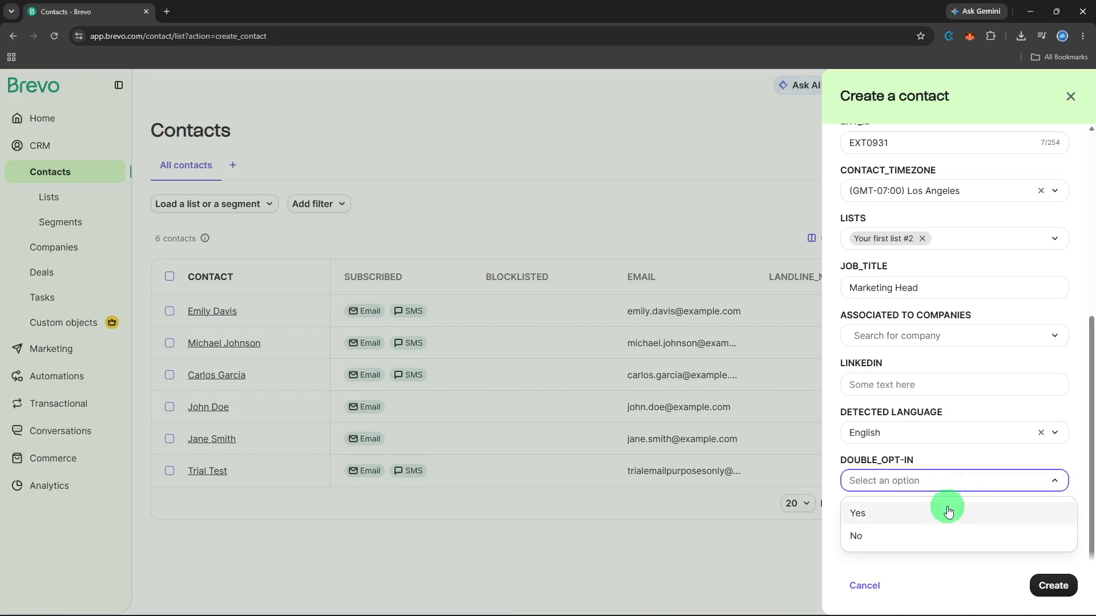
- Set double opt-in and opt-in to No and create the contact
{"action": "left_click", "coordinate": [937, 538]}
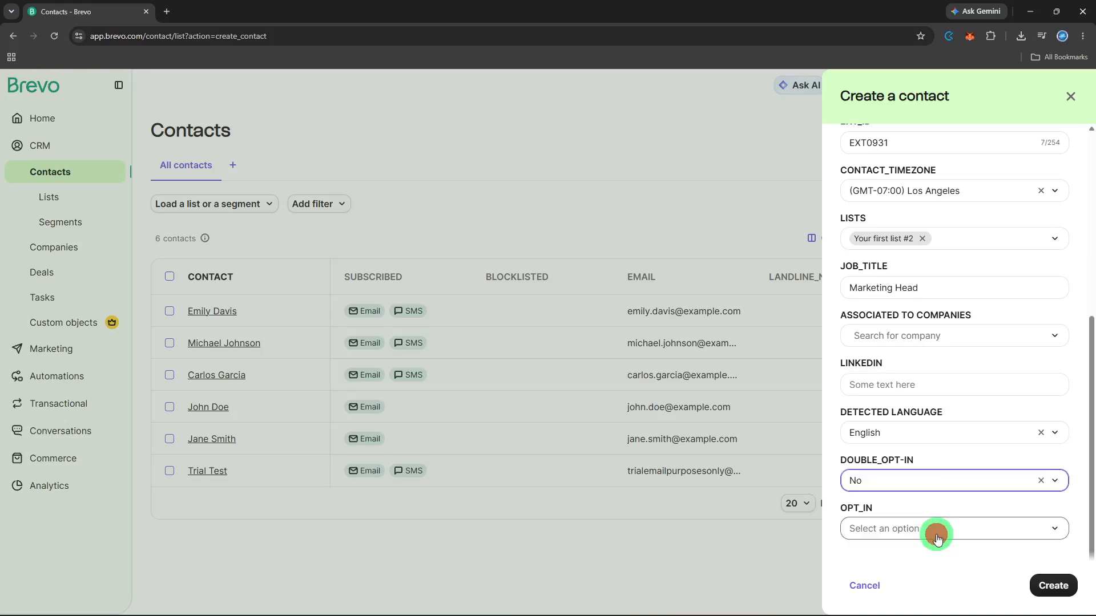
{"action": "left_click", "coordinate": [938, 538]}
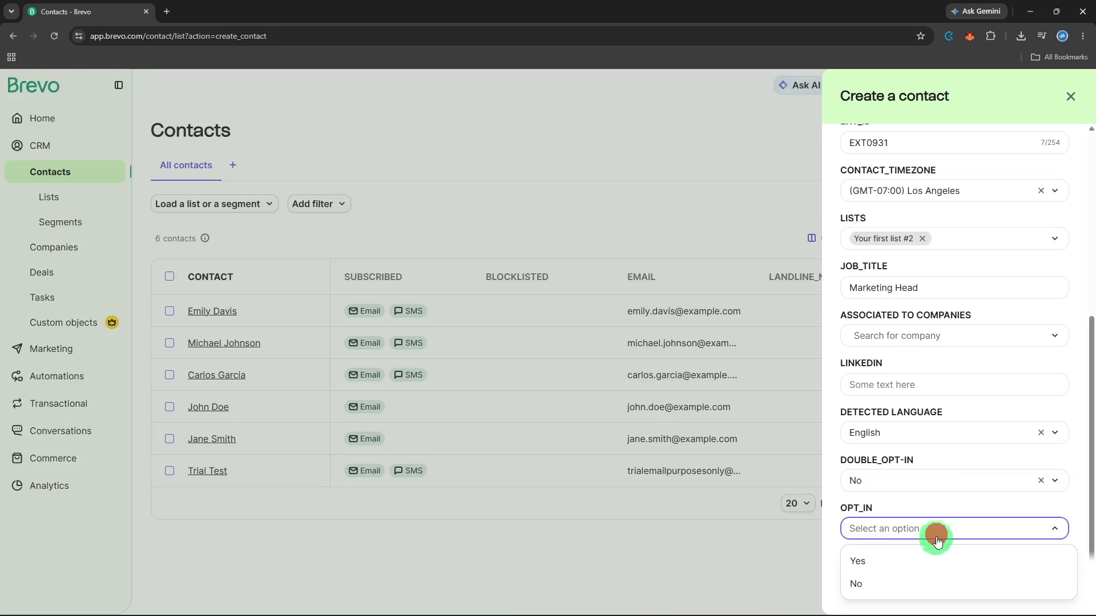
{"action": "left_click", "coordinate": [925, 582]}
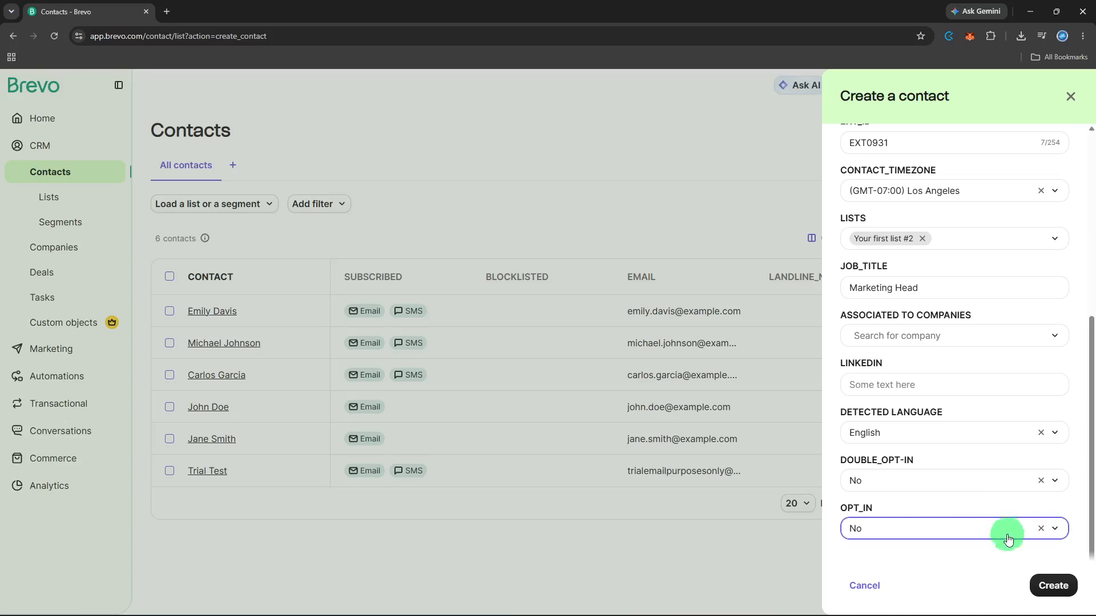
{"action": "left_click", "coordinate": [1046, 583]}
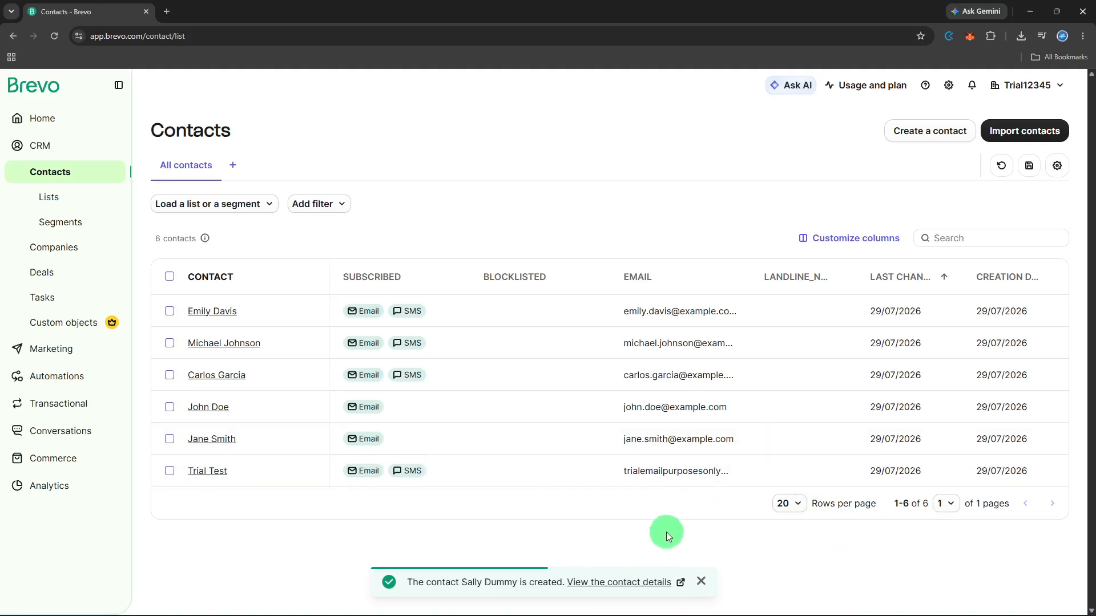
- Open the new contact's detail page from the confirmation and review its record
{"action": "left_click", "coordinate": [623, 582]}
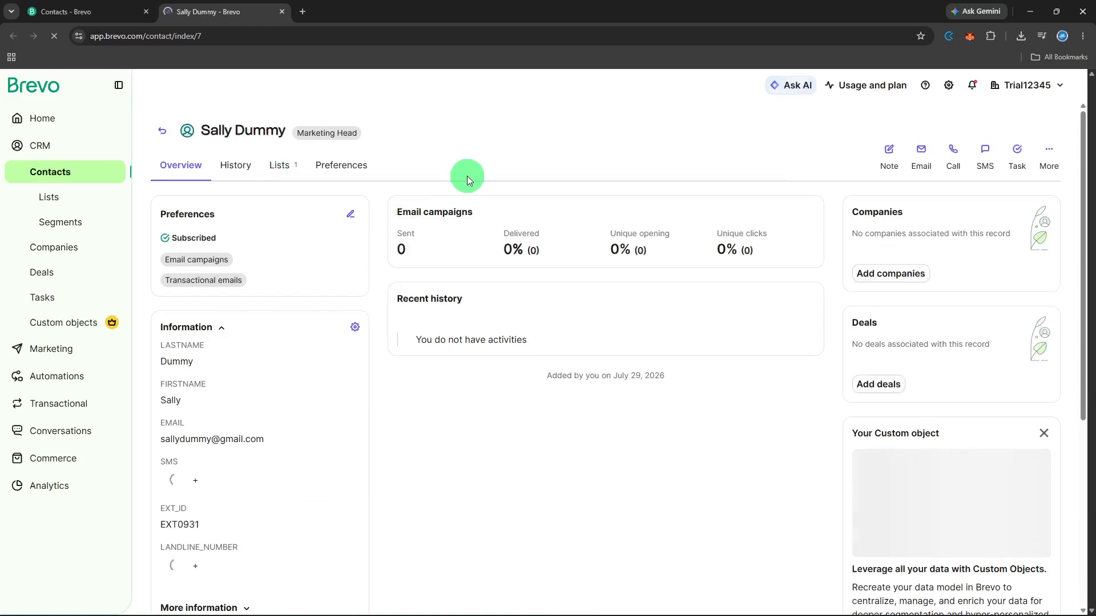
{"action": "scroll", "coordinate": [467, 176], "scroll_direction": "down", "scroll_amount": 3}
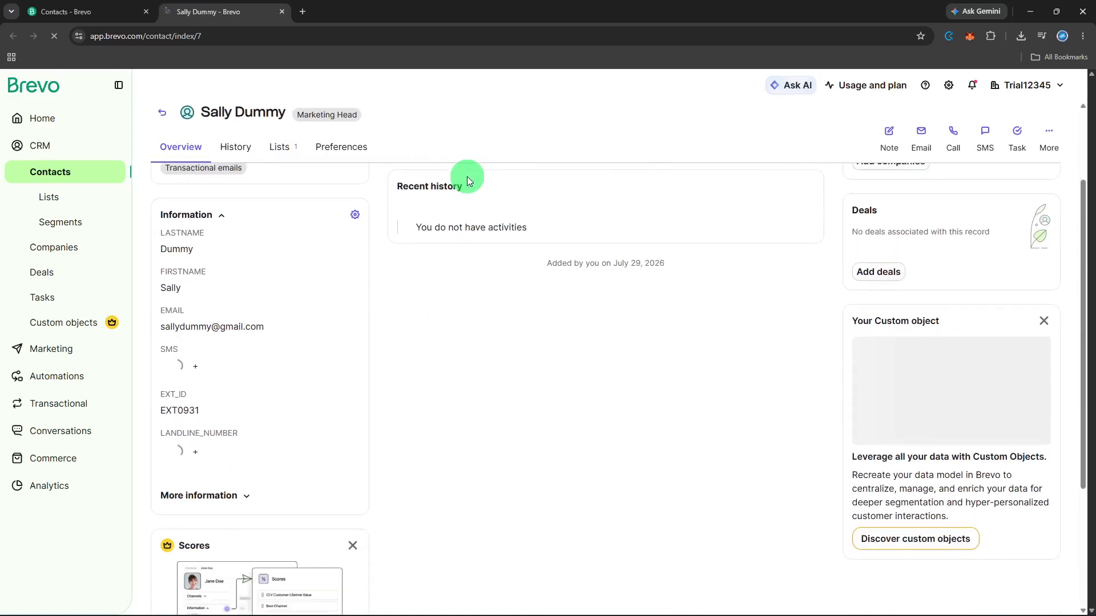
{"action": "scroll", "coordinate": [467, 177], "scroll_direction": "down", "scroll_amount": 3}
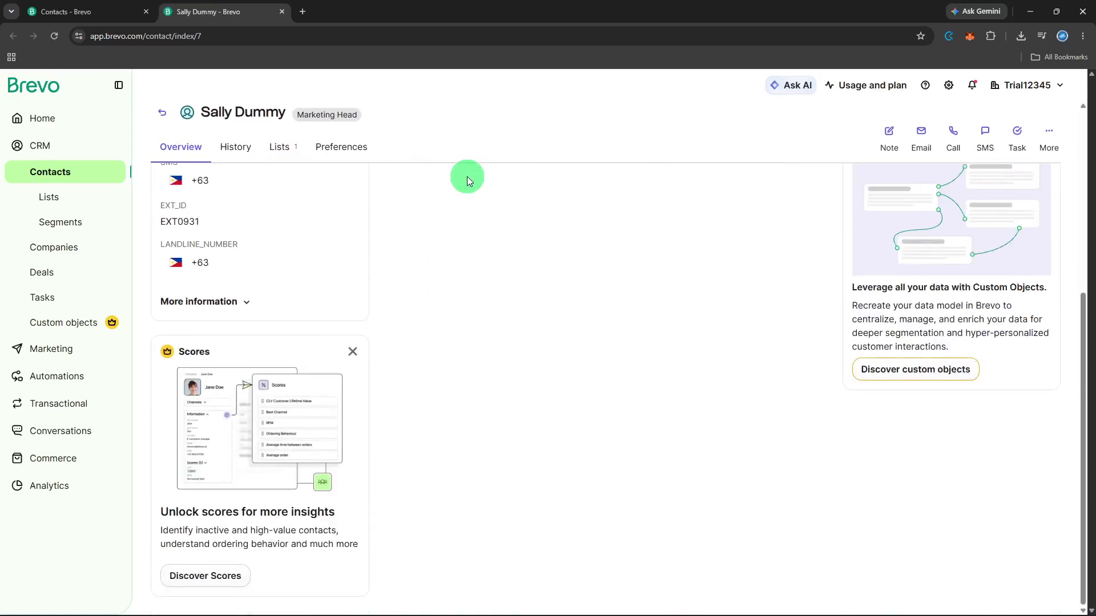
{"action": "scroll", "coordinate": [467, 177], "scroll_direction": "up", "scroll_amount": 5}
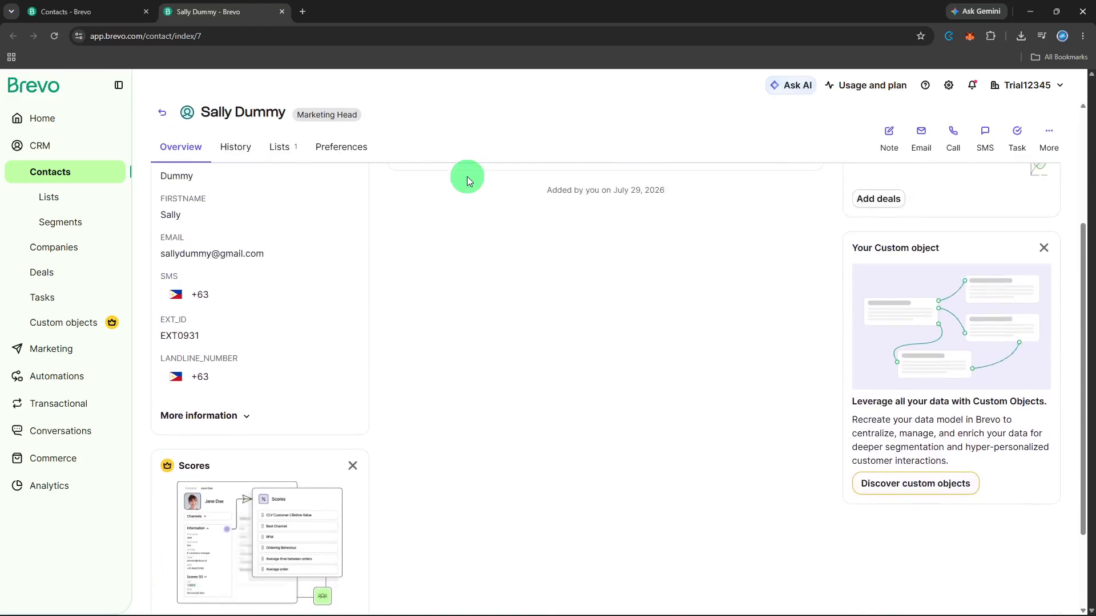
{"action": "scroll", "coordinate": [467, 177], "scroll_direction": "up", "scroll_amount": 2}
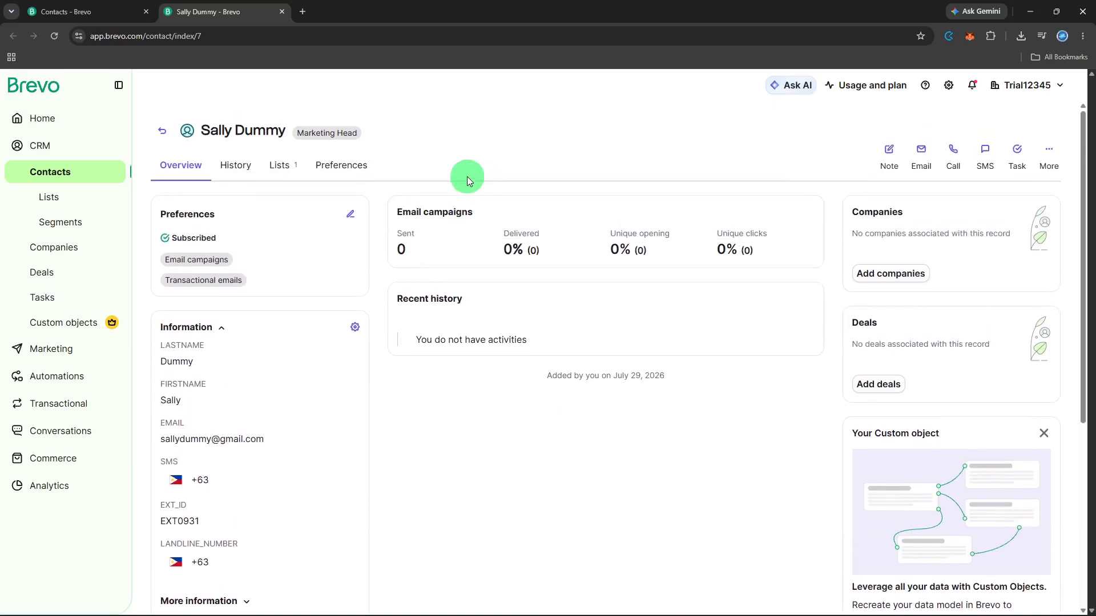